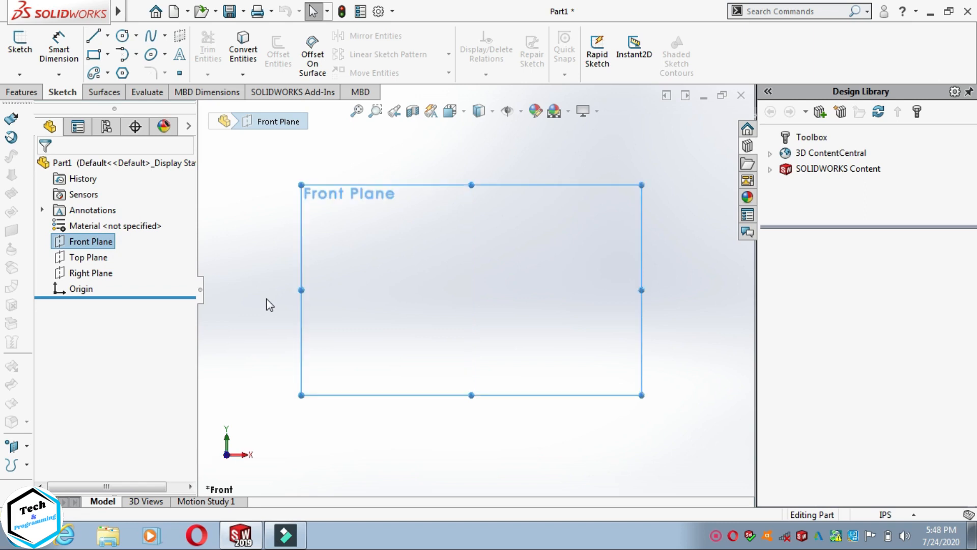
# Sketch a corner rectangle about 3.52 by 2.18 in on the Front Plane, below and to the left of the origin.
pyautogui.click(94, 55)
pyautogui.click(266, 369)
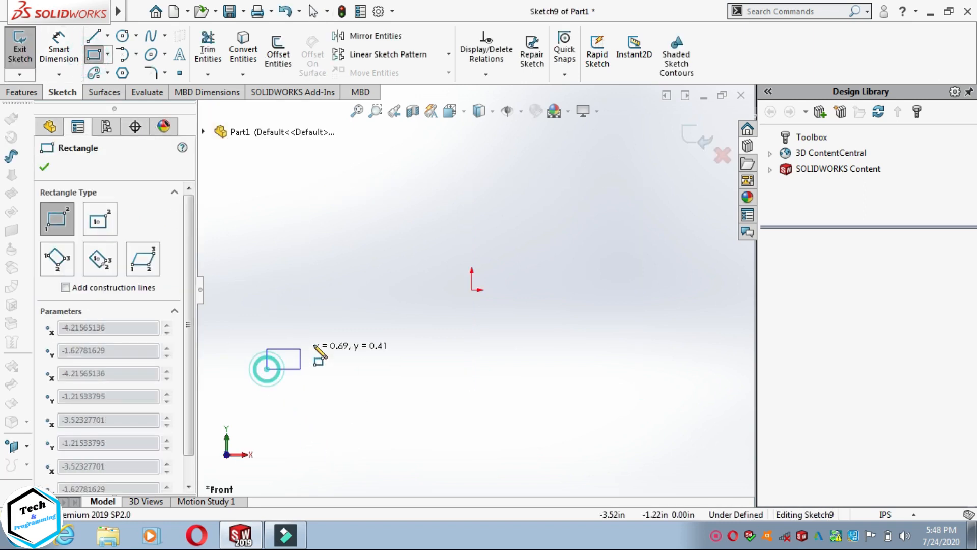
pyautogui.click(438, 262)
pyautogui.press('Escape')
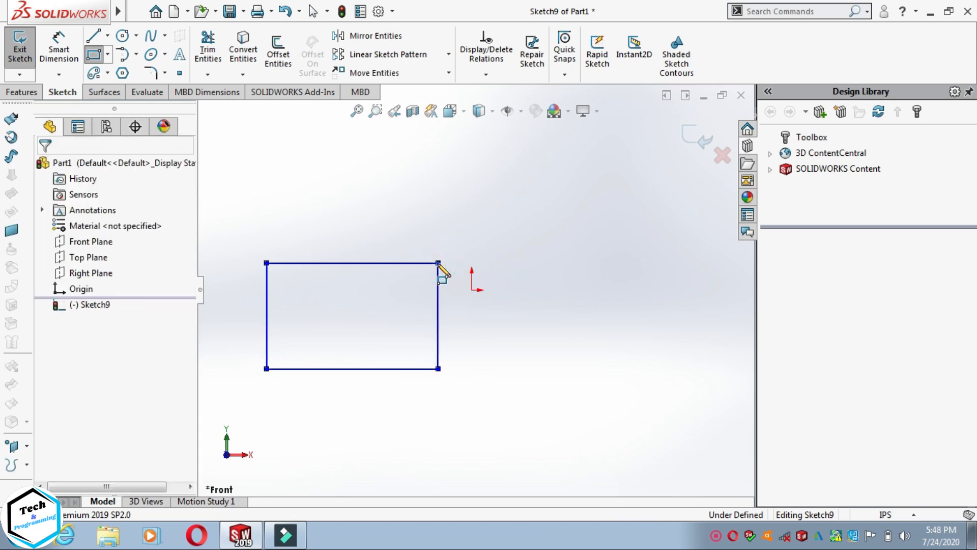
# Sketch an open chain of five connected lines to the right of the origin, with the last line crossing the first.
pyautogui.click(497, 197)
pyautogui.click(576, 322)
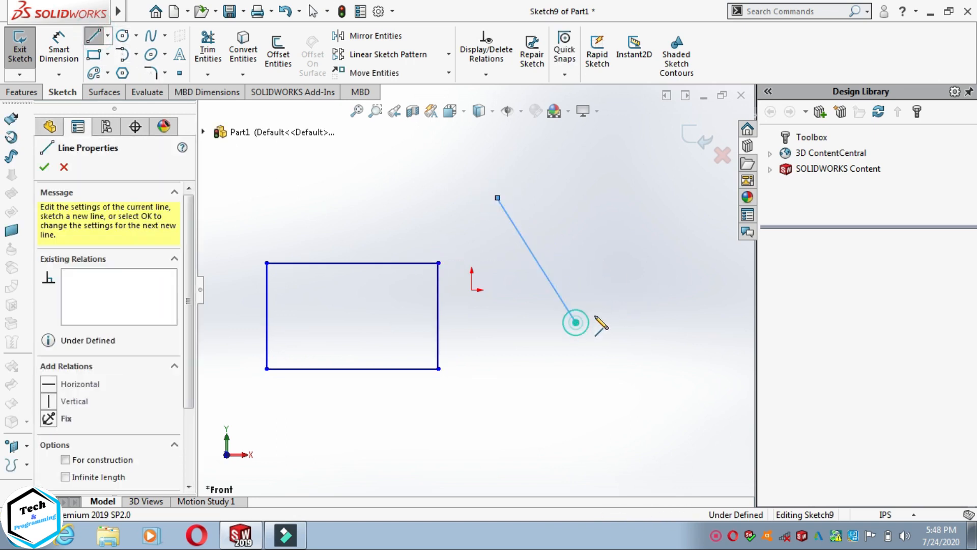
pyautogui.click(670, 268)
pyautogui.click(670, 203)
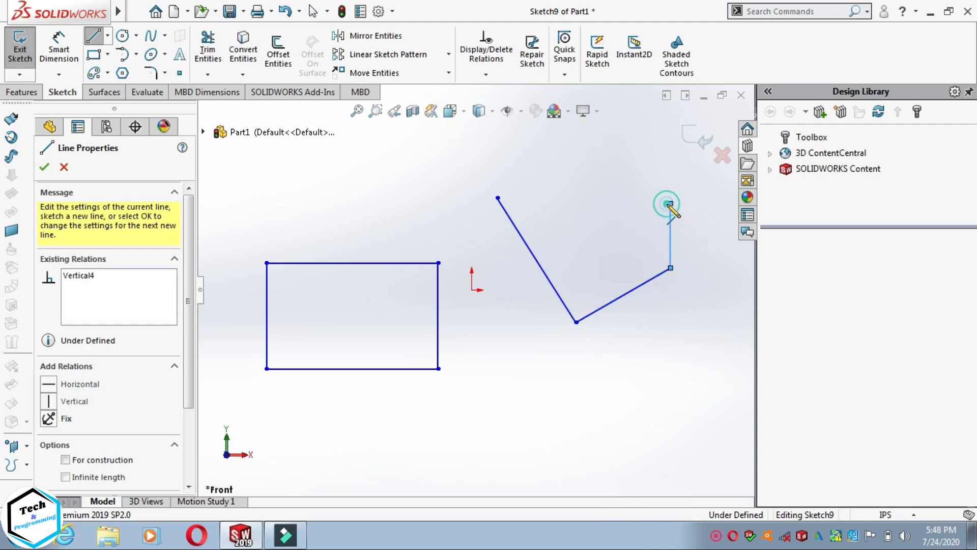
pyautogui.click(596, 235)
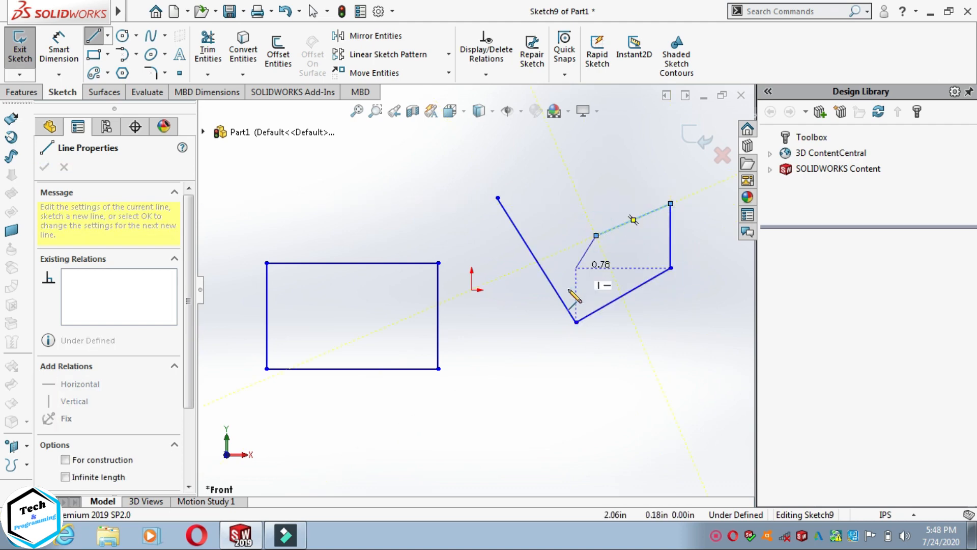
pyautogui.doubleClick(529, 346)
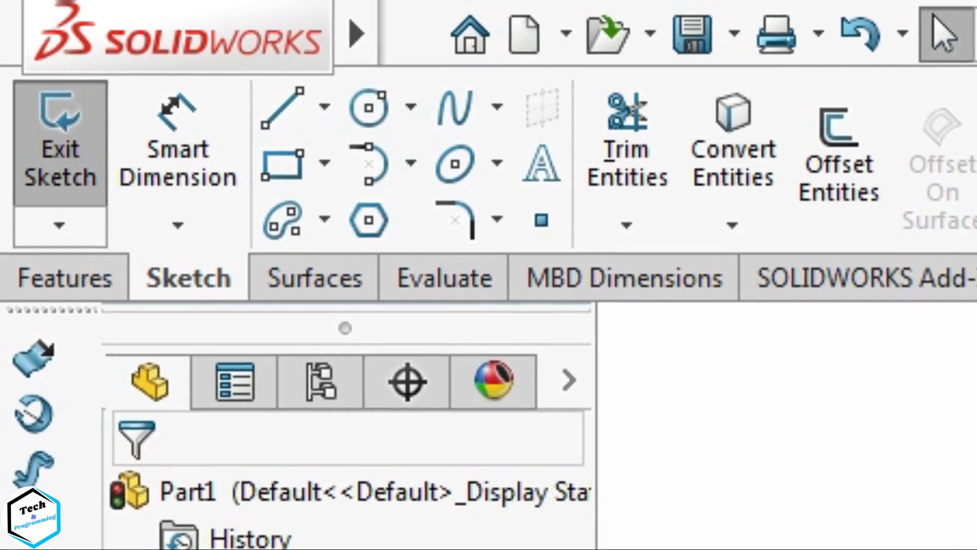
# Apply 0.30 in sketch fillets to all four corners of the rectangle, with each fillet dimensioned.
pyautogui.click(503, 235)
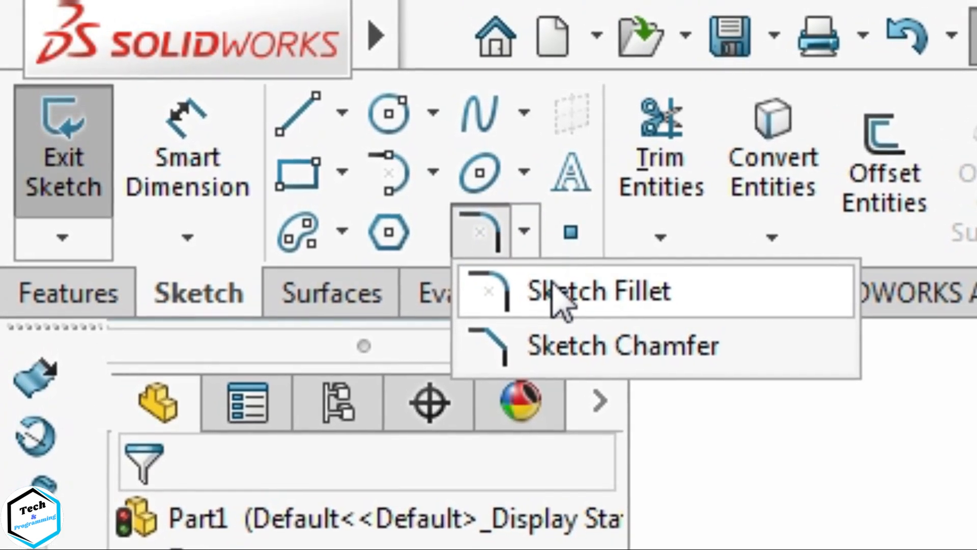
pyautogui.click(542, 281)
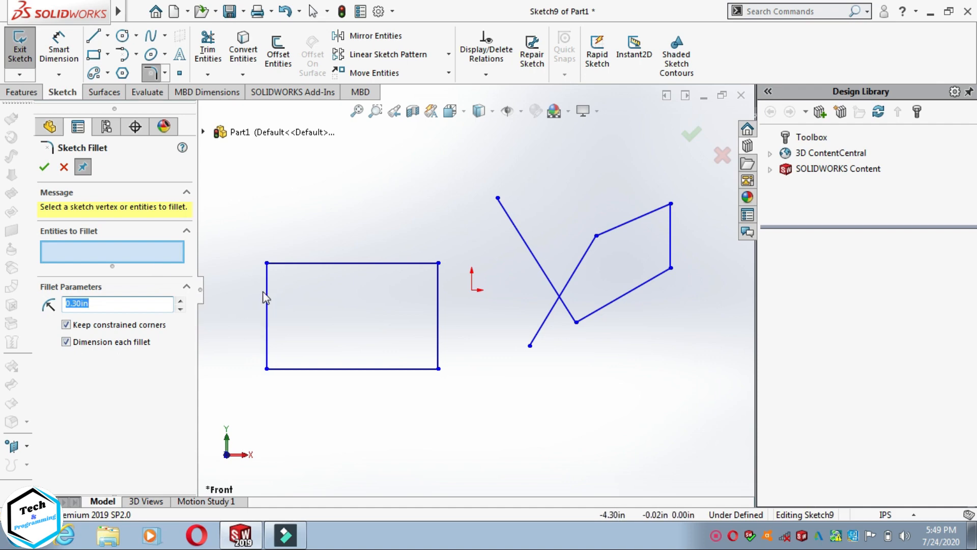
pyautogui.click(287, 263)
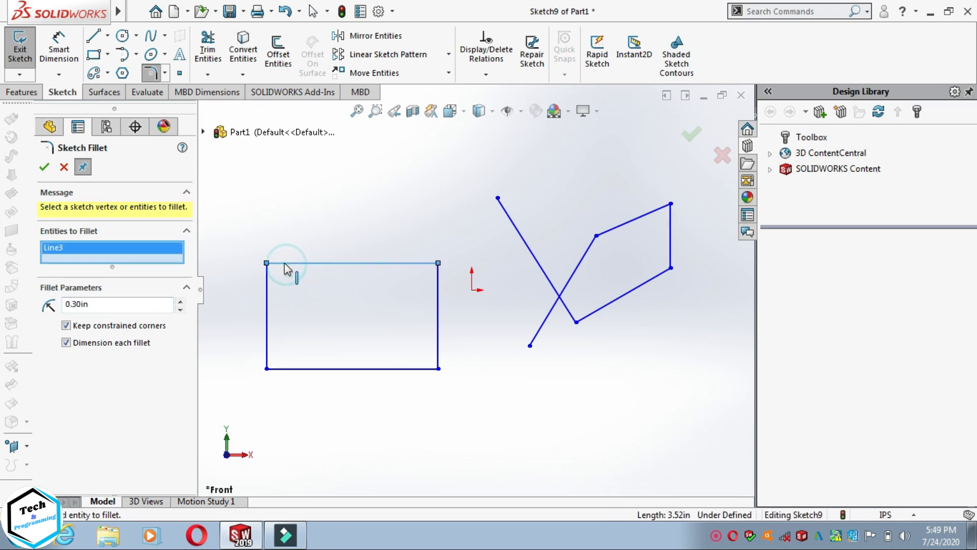
pyautogui.click(267, 285)
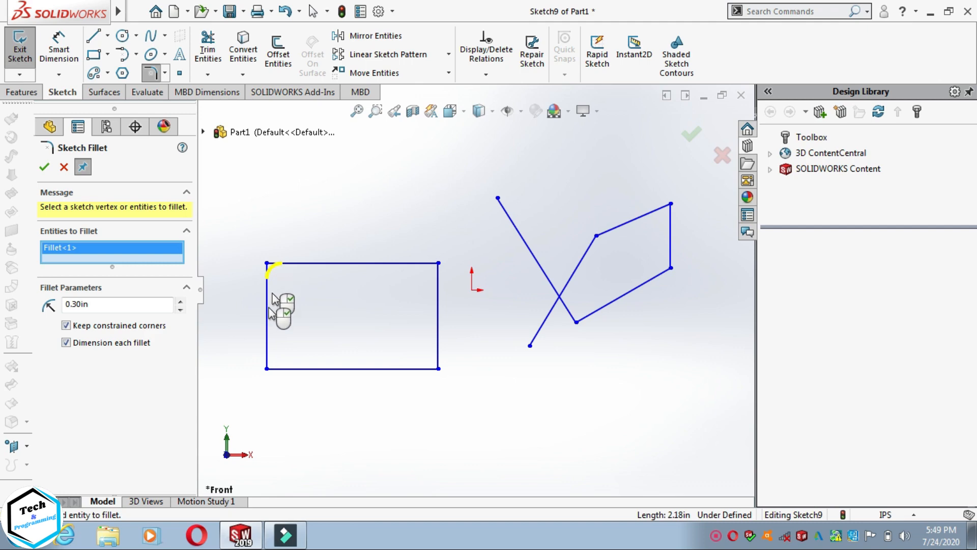
pyautogui.click(179, 301)
pyautogui.click(179, 309)
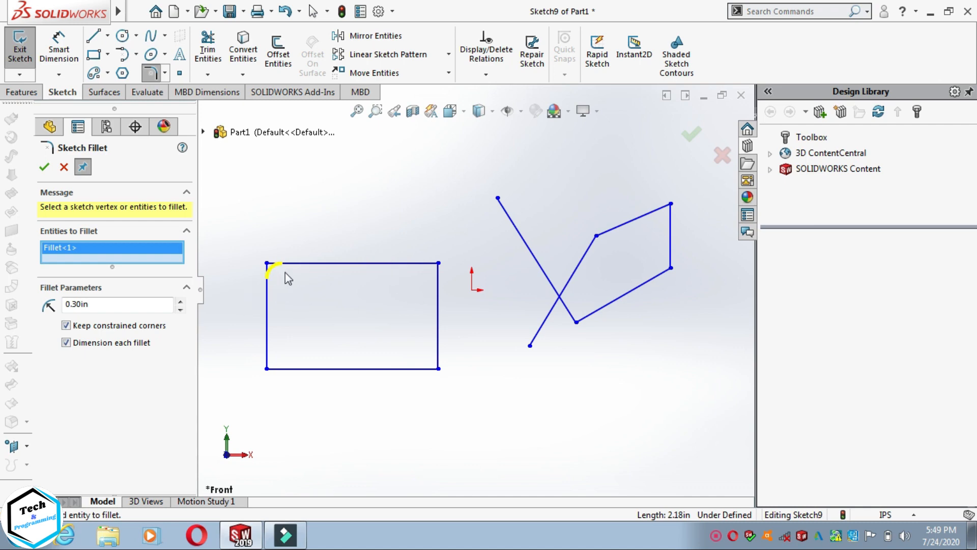
pyautogui.click(439, 263)
pyautogui.click(438, 367)
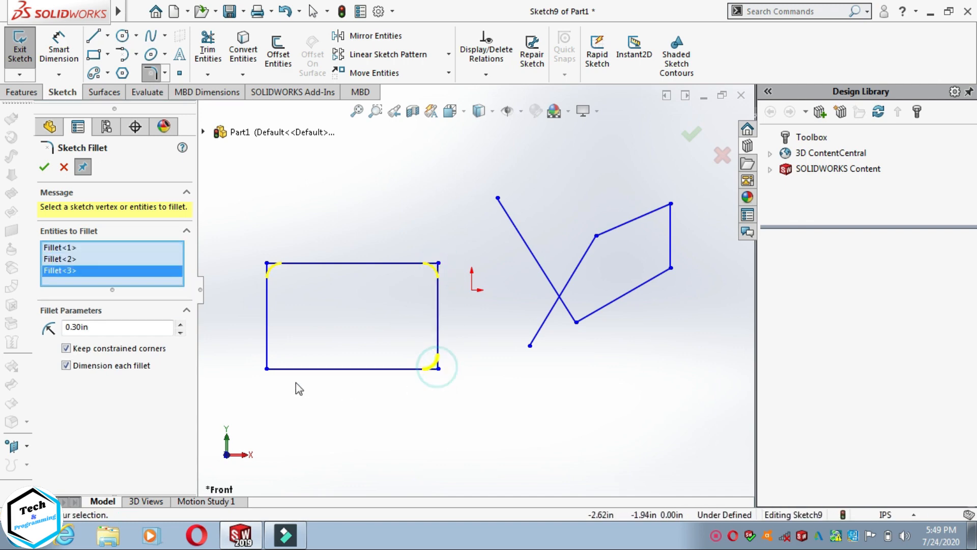
pyautogui.click(266, 368)
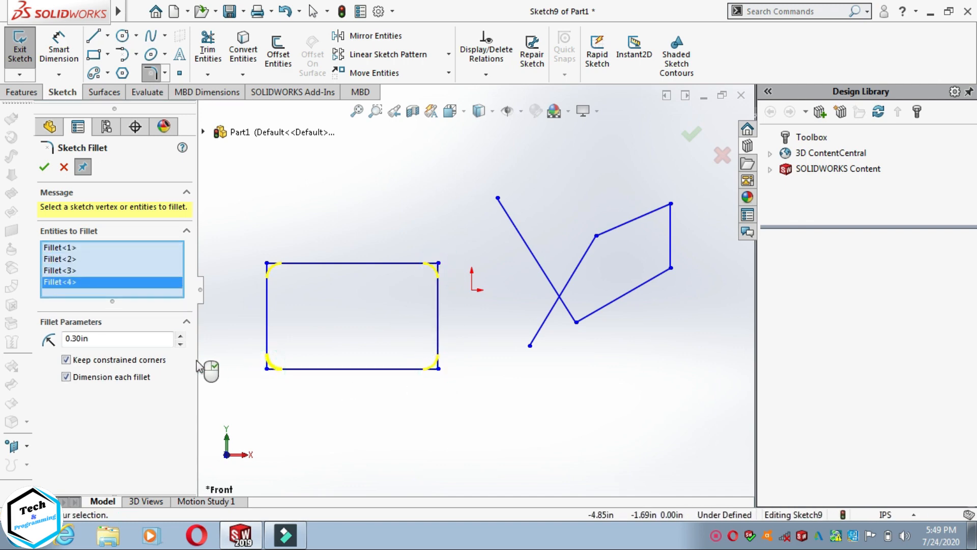
pyautogui.click(43, 169)
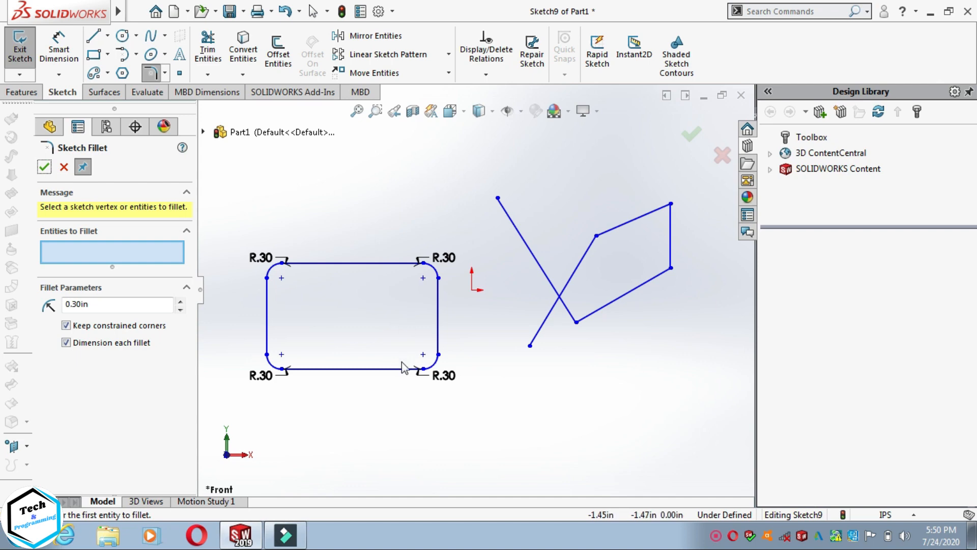
pyautogui.press('Escape')
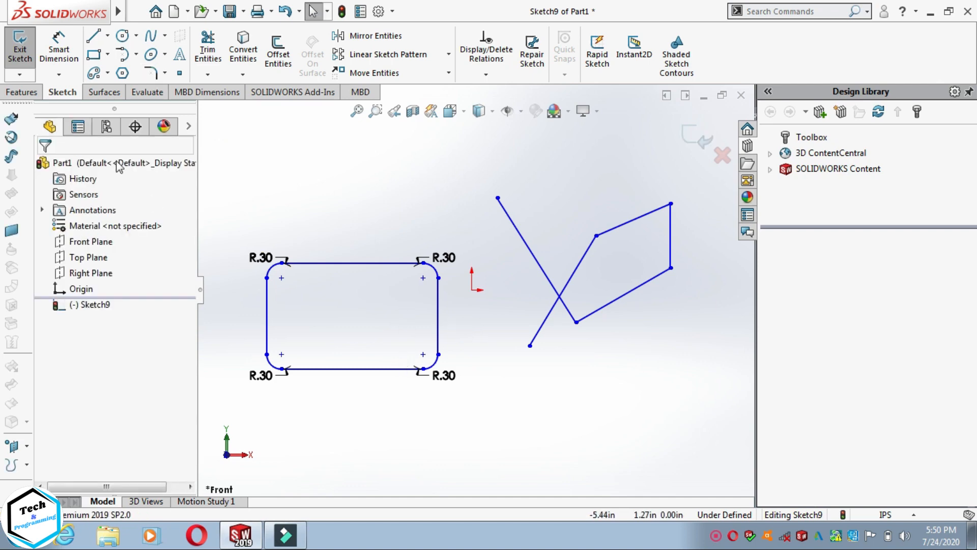
# Apply 0.20 in sketch fillets to all four joined vertices of the line chain.
pyautogui.click(165, 72)
pyautogui.click(181, 90)
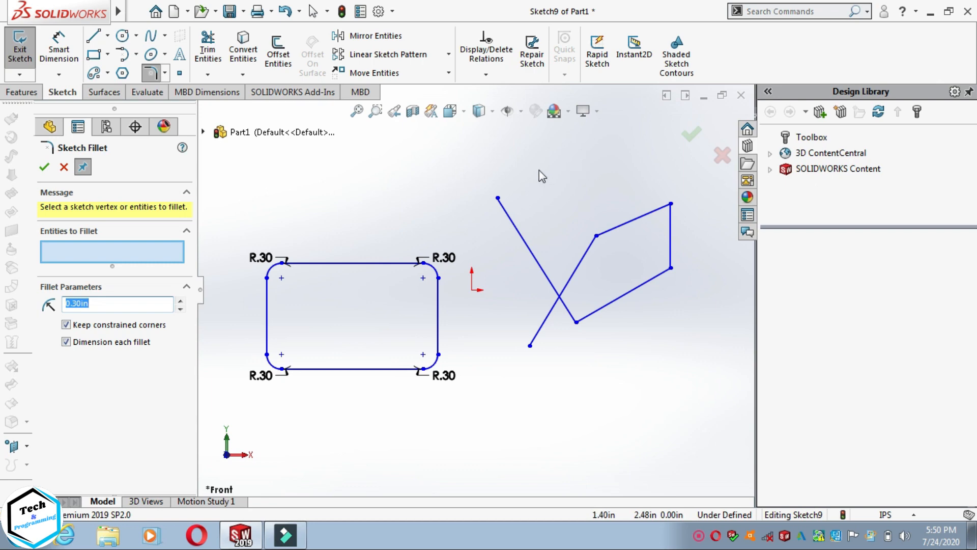
pyautogui.moveTo(541, 176)
pyautogui.mouseDown()
pyautogui.moveTo(534, 163)
pyautogui.moveTo(501, 201)
pyautogui.moveTo(514, 323)
pyautogui.moveTo(637, 359)
pyautogui.moveTo(722, 254)
pyautogui.moveTo(712, 189)
pyautogui.mouseUp()
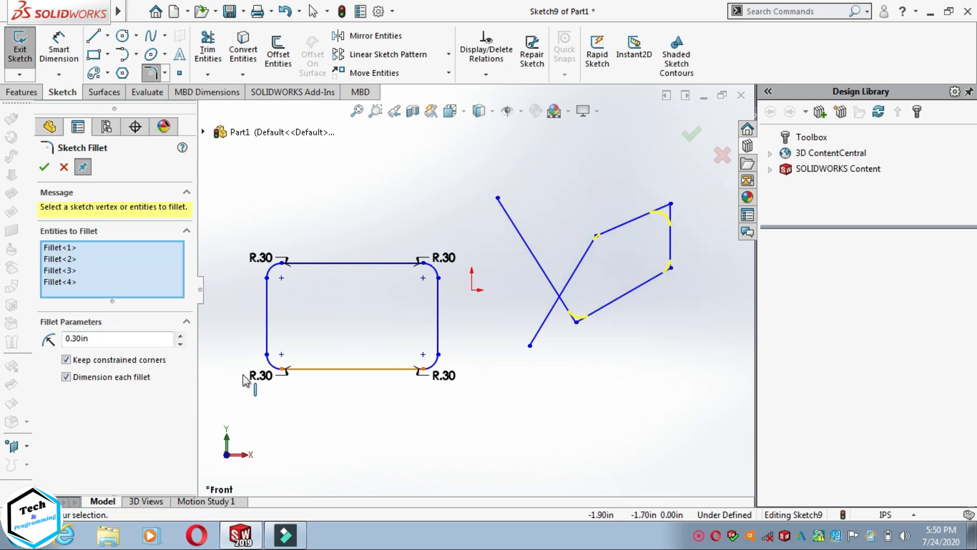
pyautogui.click(180, 344)
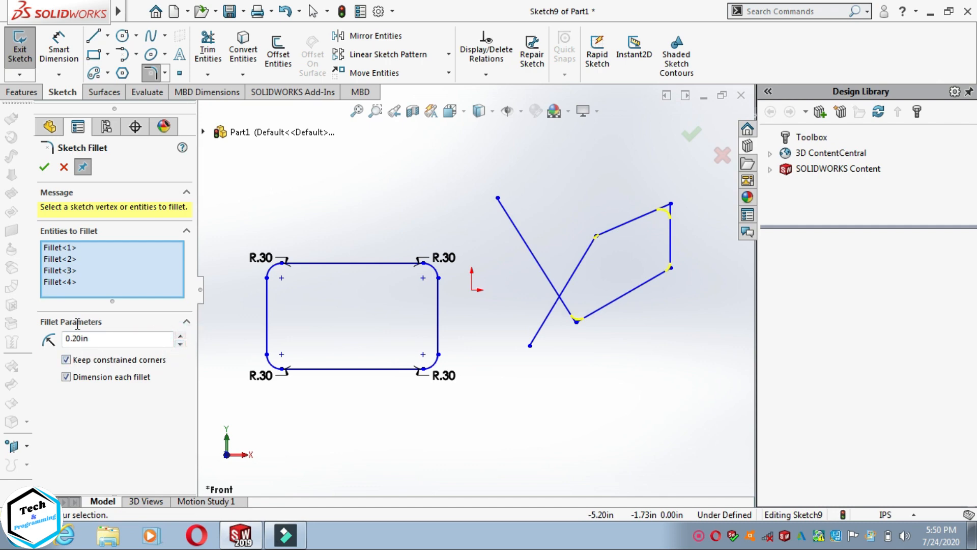
pyautogui.click(44, 167)
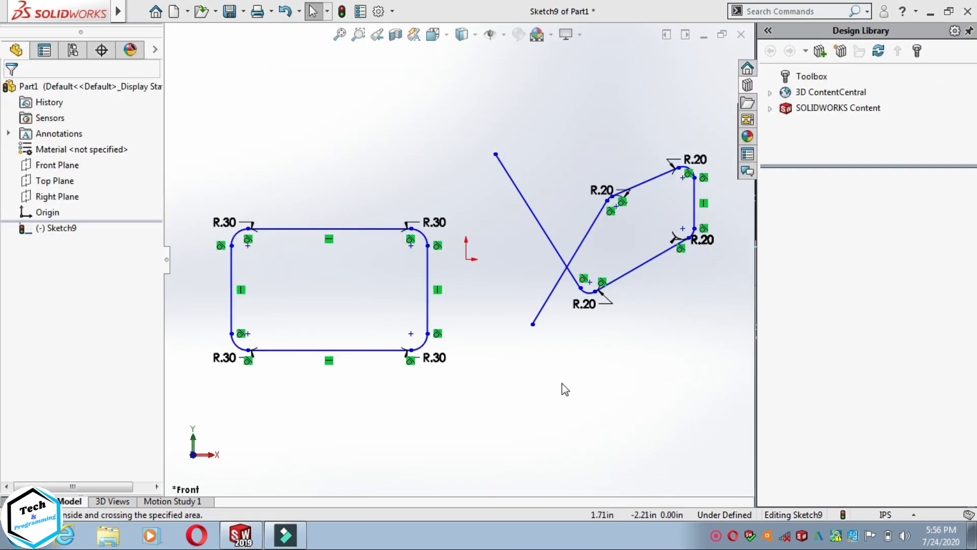
# Delete the filleted rectangle and line chain together with their dimensions.
pyautogui.moveTo(371, 116)
pyautogui.mouseDown()
pyautogui.moveTo(237, 207)
pyautogui.moveTo(214, 360)
pyautogui.moveTo(609, 342)
pyautogui.moveTo(698, 224)
pyautogui.moveTo(713, 163)
pyautogui.mouseUp()
pyautogui.rightClick(420, 167)
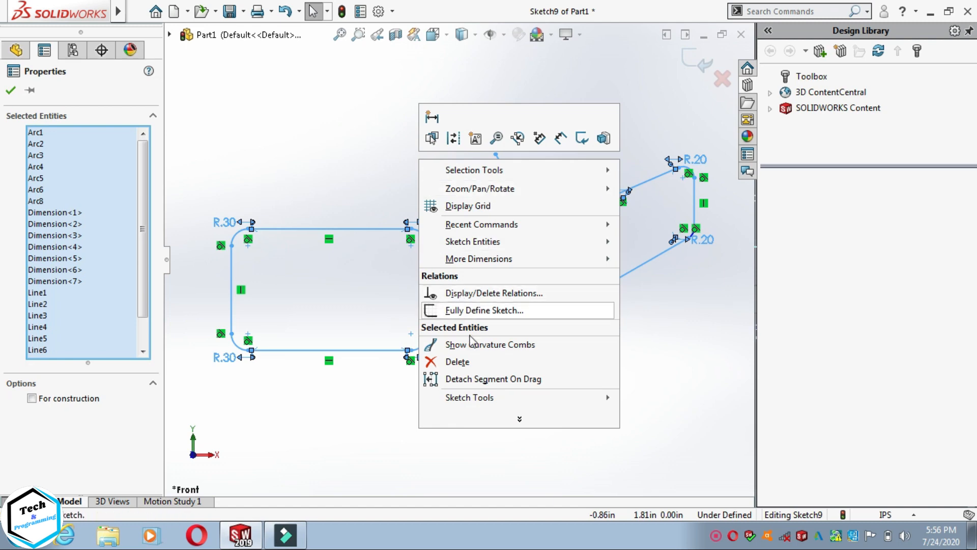
pyautogui.click(459, 363)
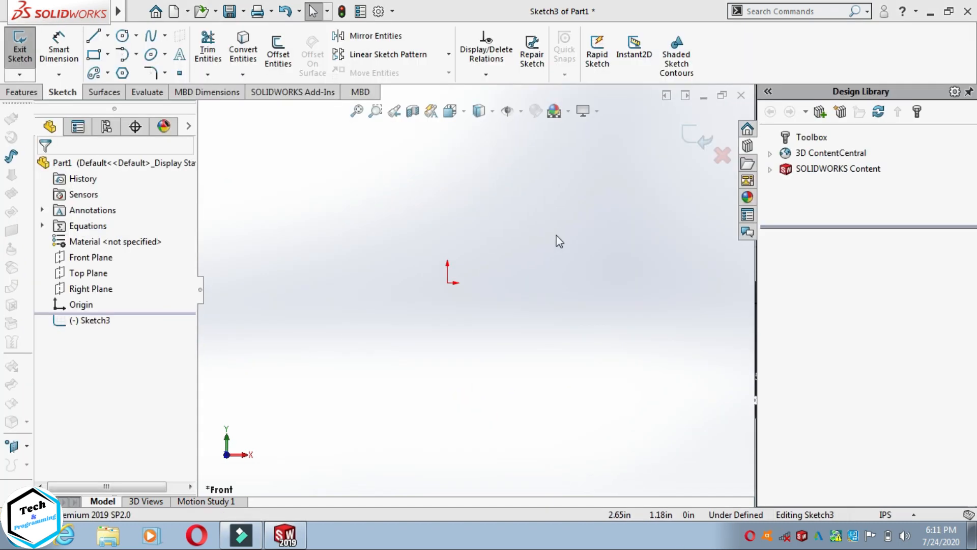
# Sketch two separate corner rectangles side by side, one on each side of the origin.
pyautogui.click(94, 54)
pyautogui.click(253, 332)
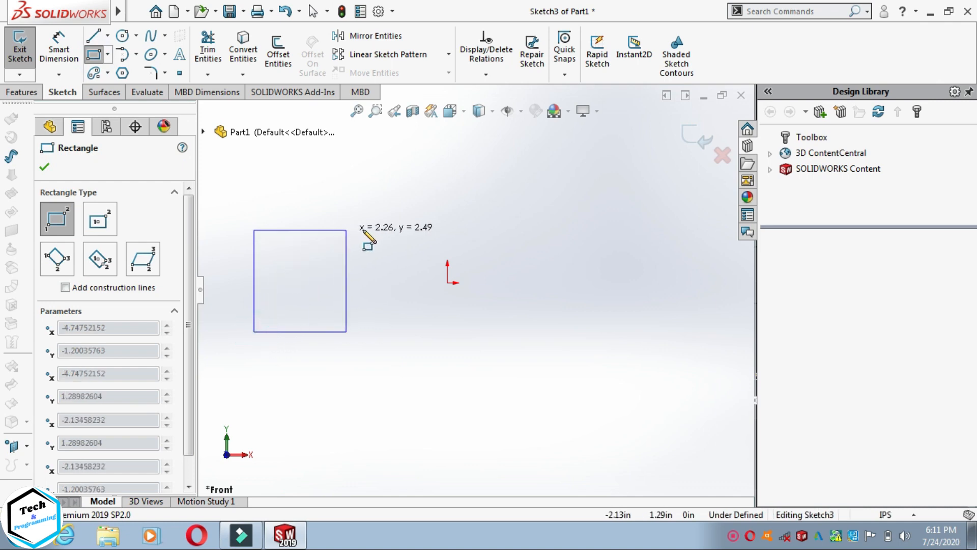
pyautogui.click(439, 210)
pyautogui.click(537, 210)
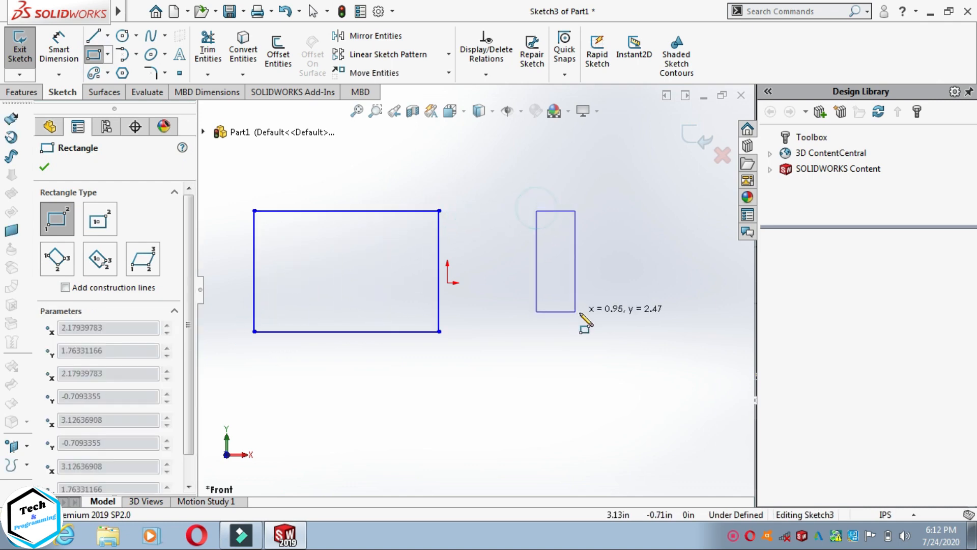
pyautogui.click(704, 326)
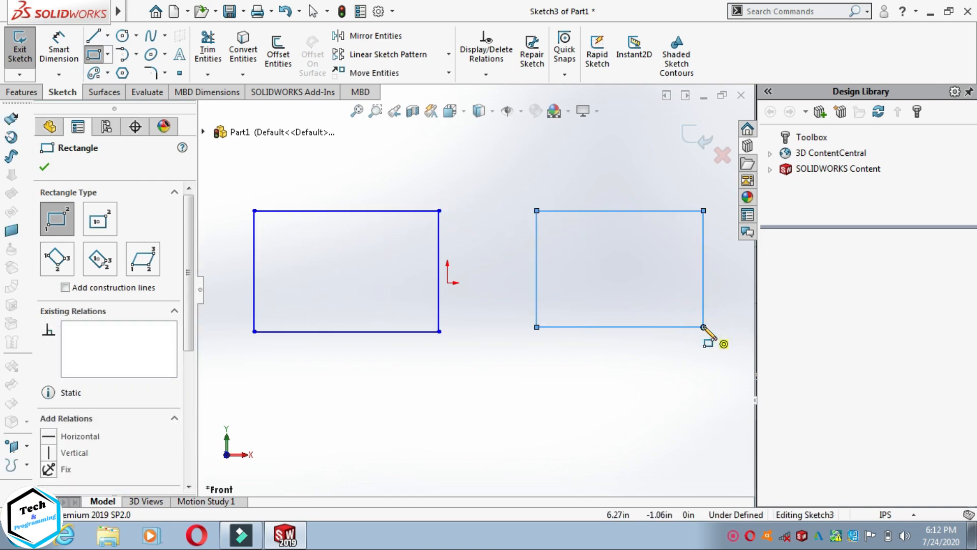
pyautogui.press('Escape')
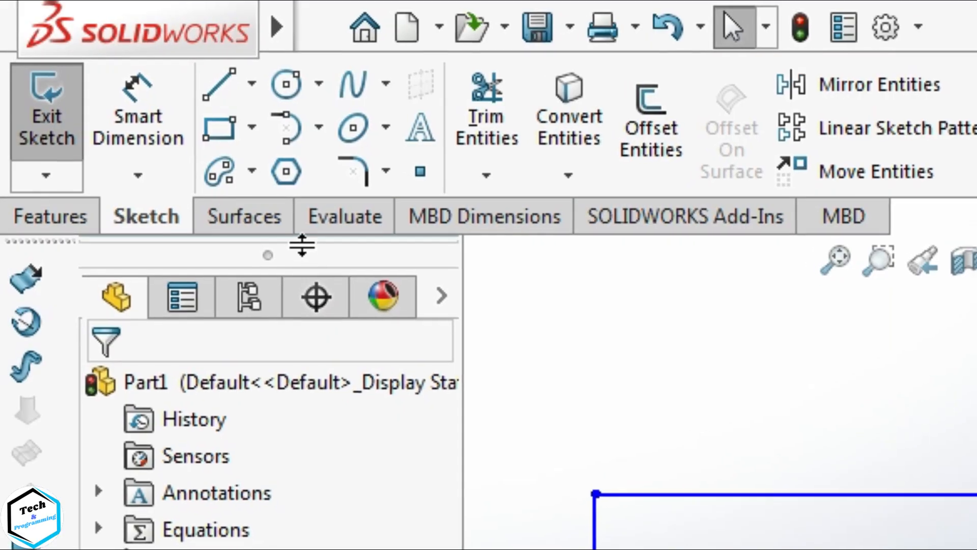
# Chamfer the upper-left corner of the left rectangle using Sketch Chamfer in angle-distance mode, with 1.00 in and 30 degrees.
pyautogui.click(385, 171)
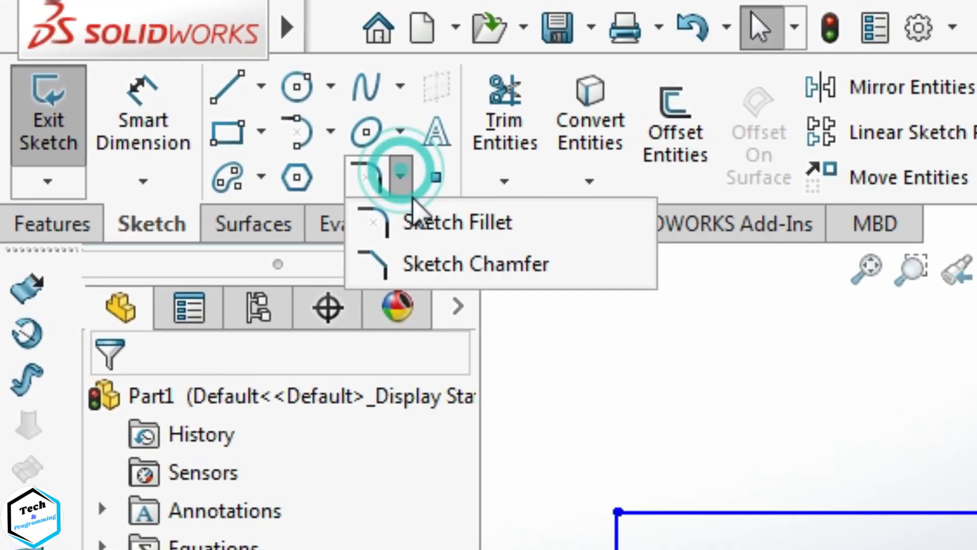
pyautogui.click(427, 257)
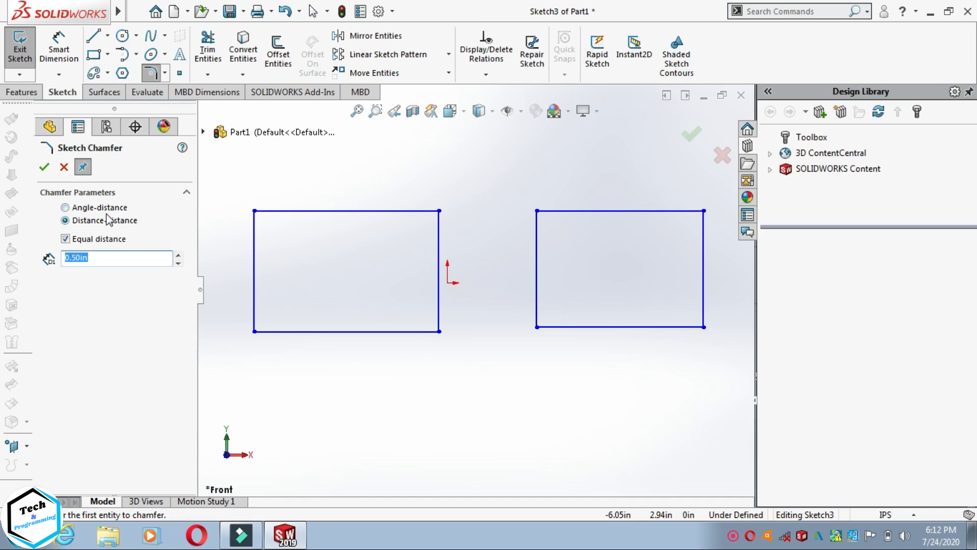
pyautogui.click(64, 208)
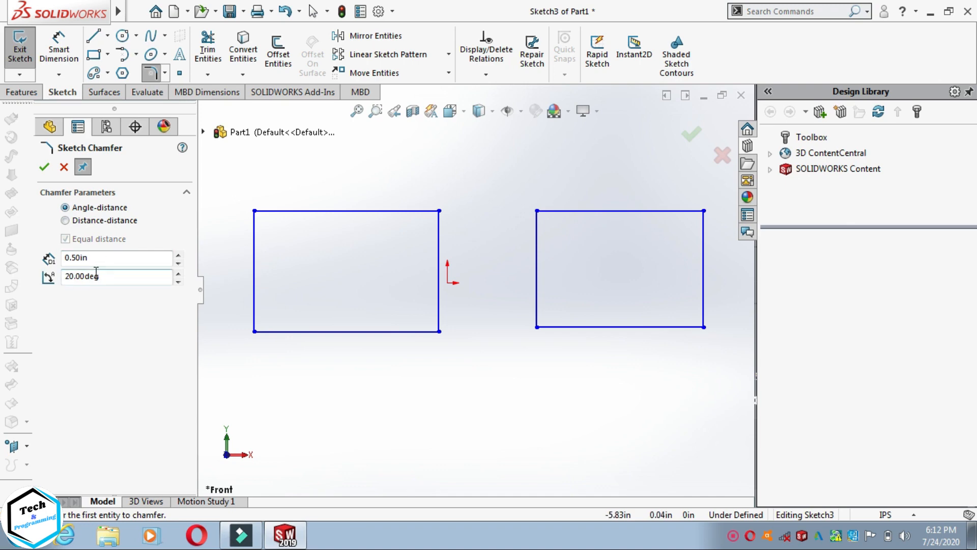
pyautogui.click(105, 258)
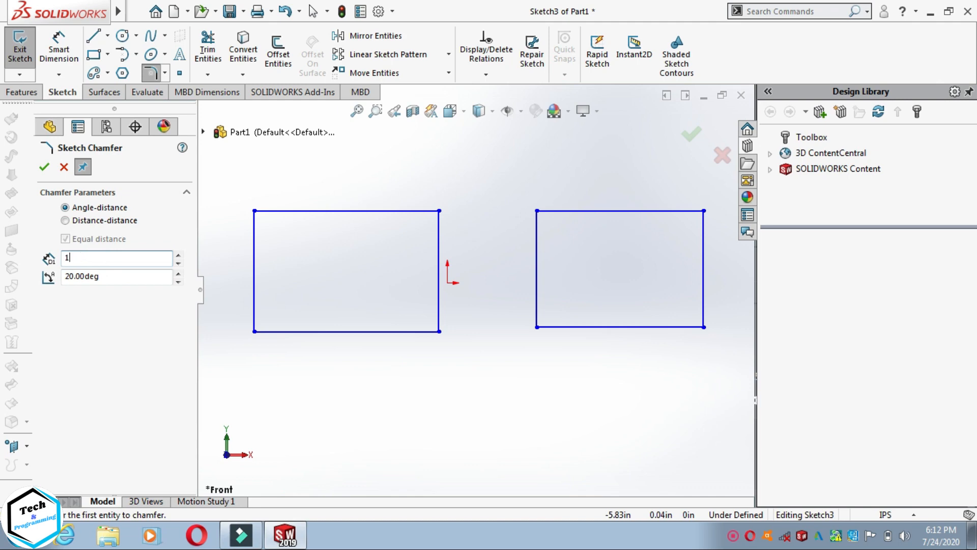
pyautogui.click(180, 275)
pyautogui.click(179, 276)
pyautogui.click(180, 275)
pyautogui.click(179, 275)
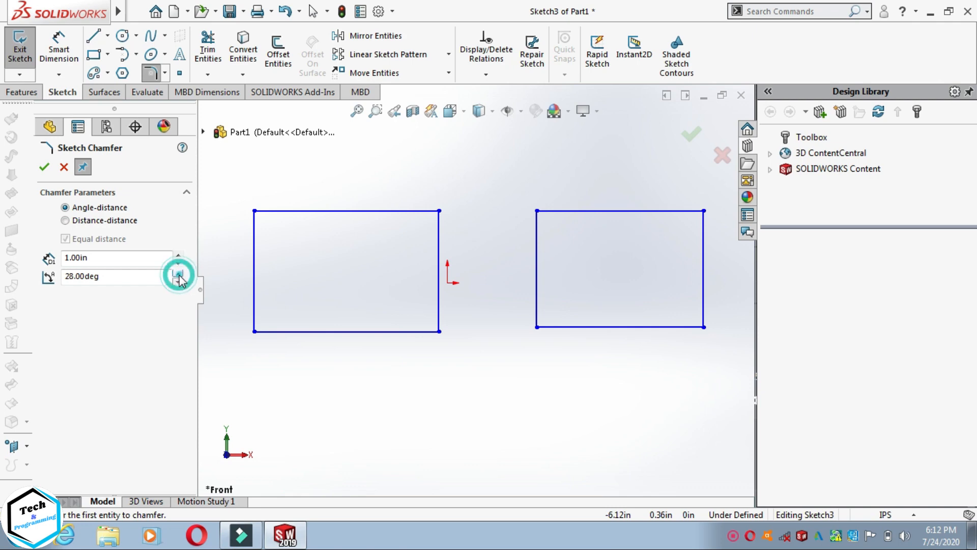
pyautogui.click(179, 273)
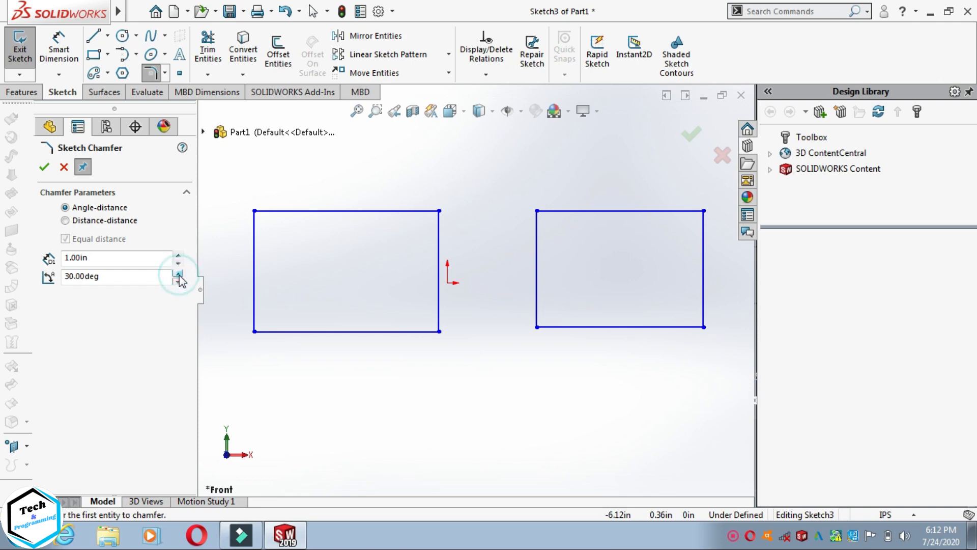
pyautogui.click(255, 211)
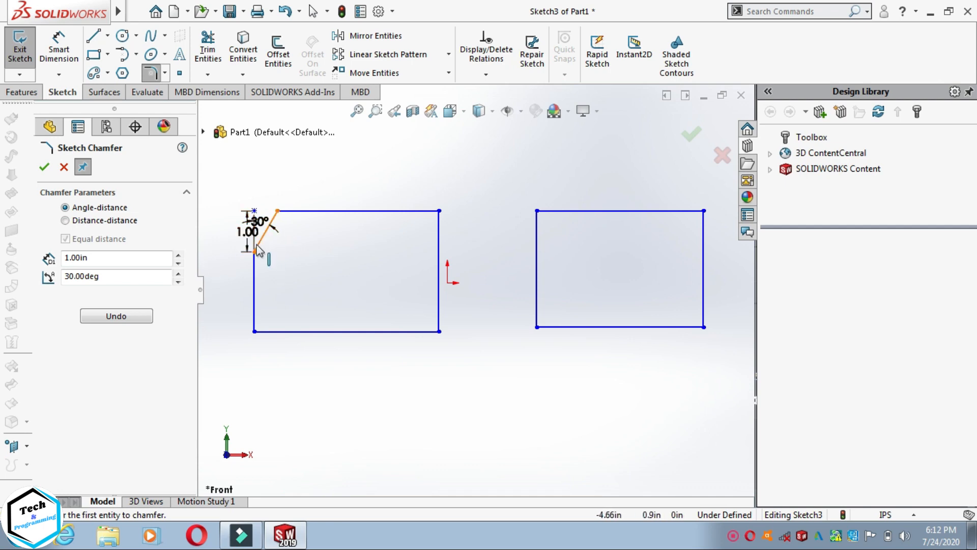
# Chamfer the remaining three corners of the left rectangle in angle-distance mode with a 1.50 in distance and a 25 degree angle.
pyautogui.click(179, 254)
pyautogui.click(178, 254)
pyautogui.click(179, 254)
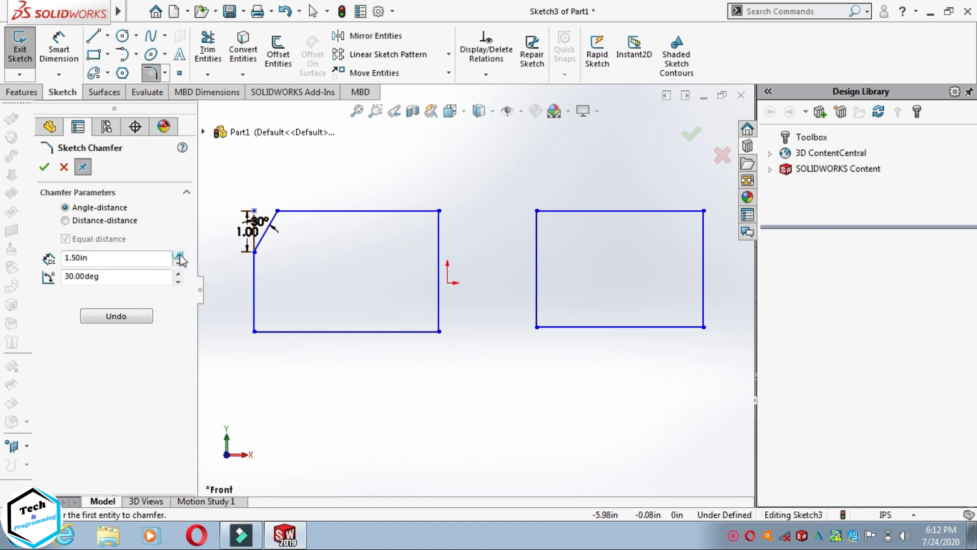
pyautogui.click(179, 254)
pyautogui.click(179, 254)
pyautogui.click(122, 275)
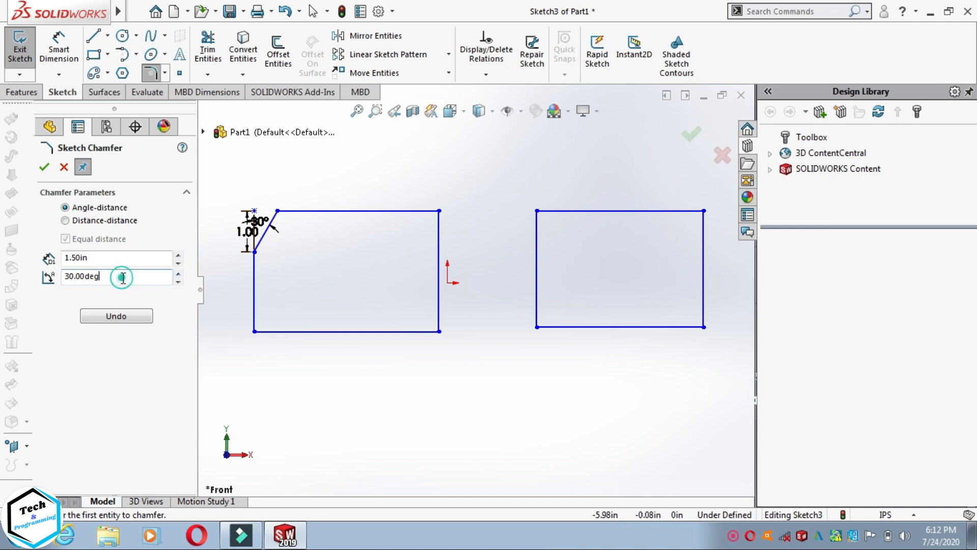
pyautogui.press('BackSpace')
pyautogui.press('BackSpace')
pyautogui.press('BackSpace')
pyautogui.press('BackSpace')
pyautogui.press('BackSpace')
pyautogui.press('BackSpace')
pyautogui.press('BackSpace')
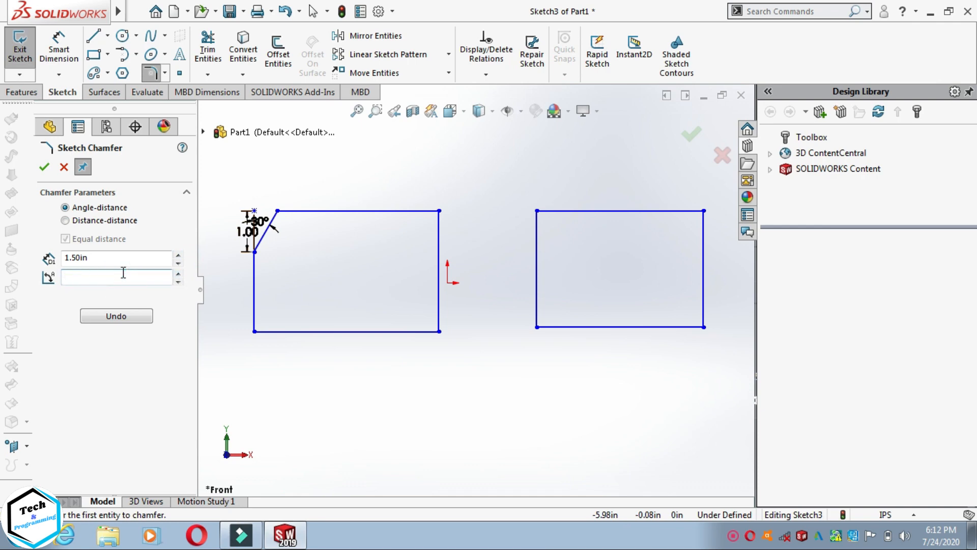
pyautogui.write('25')
pyautogui.press('Return')
pyautogui.click(254, 331)
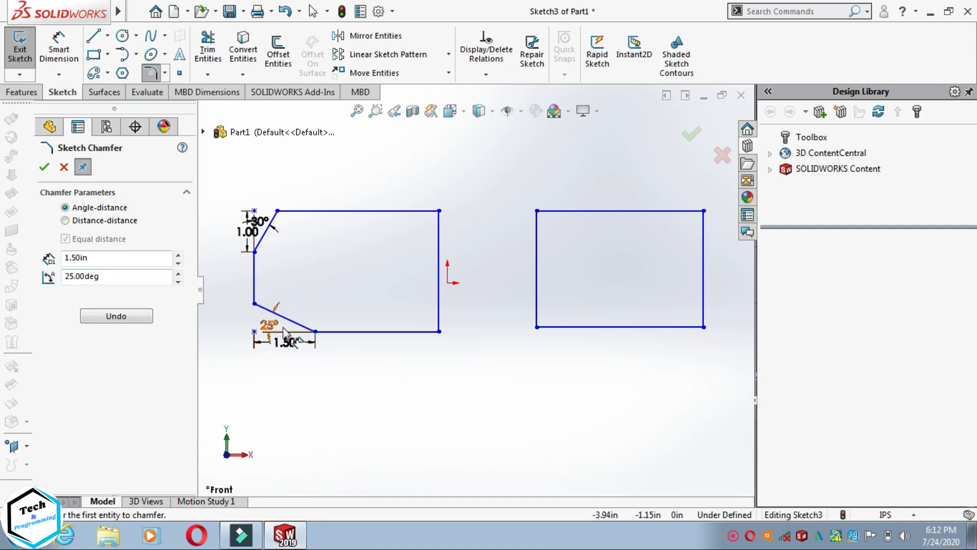
pyautogui.click(439, 211)
pyautogui.click(440, 331)
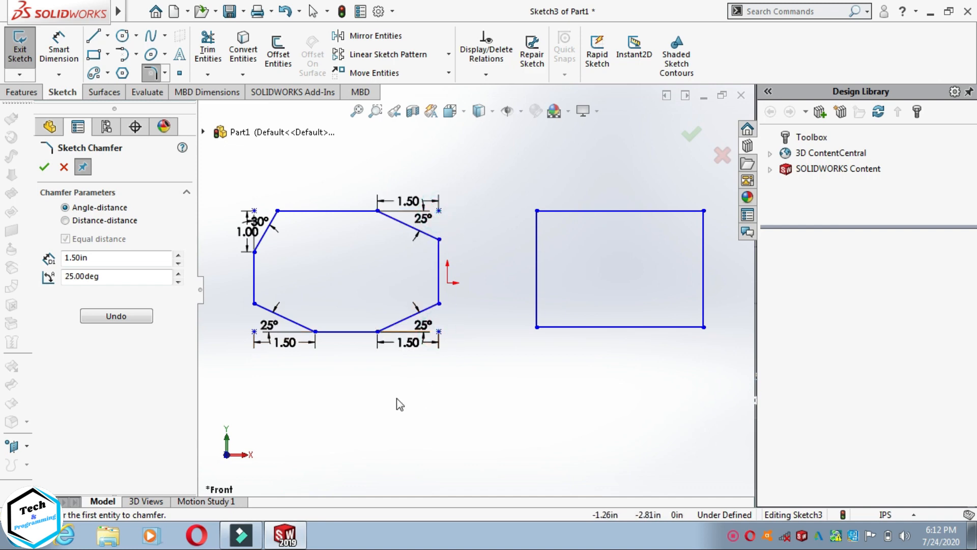
# Chamfer the upper-left corner of the right rectangle in distance-distance mode with an equal distance of 1.80 in.
pyautogui.doubleClick(102, 257)
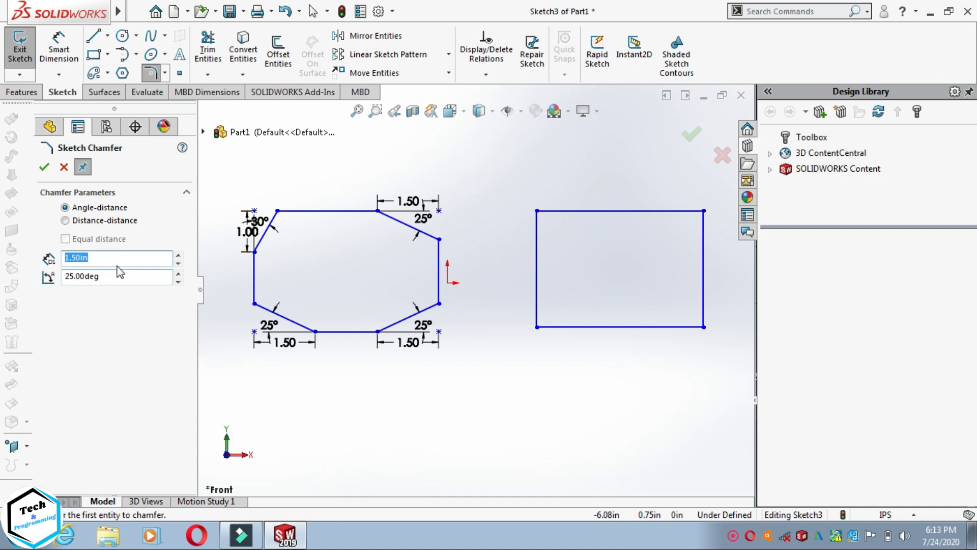
pyautogui.click(66, 220)
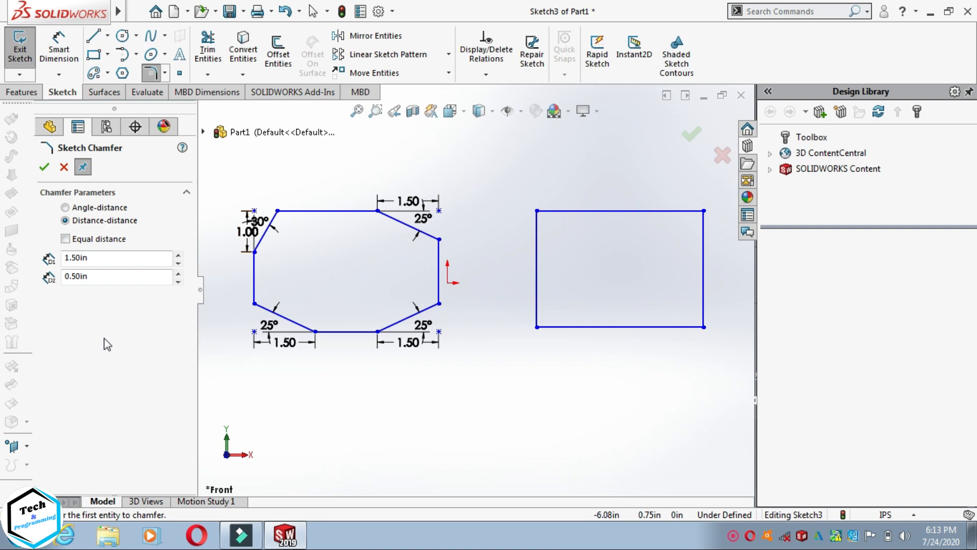
pyautogui.click(65, 239)
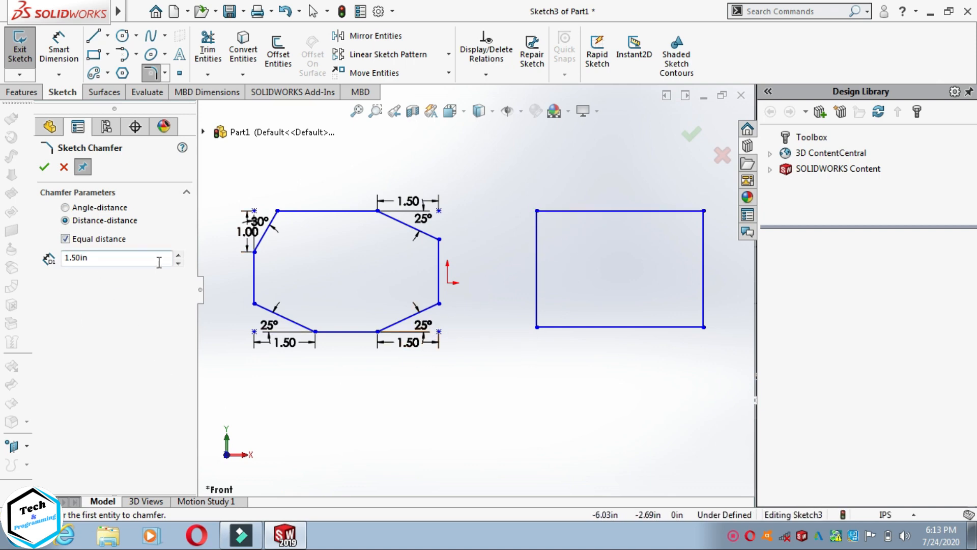
pyautogui.click(179, 255)
pyautogui.click(179, 255)
pyautogui.click(179, 255)
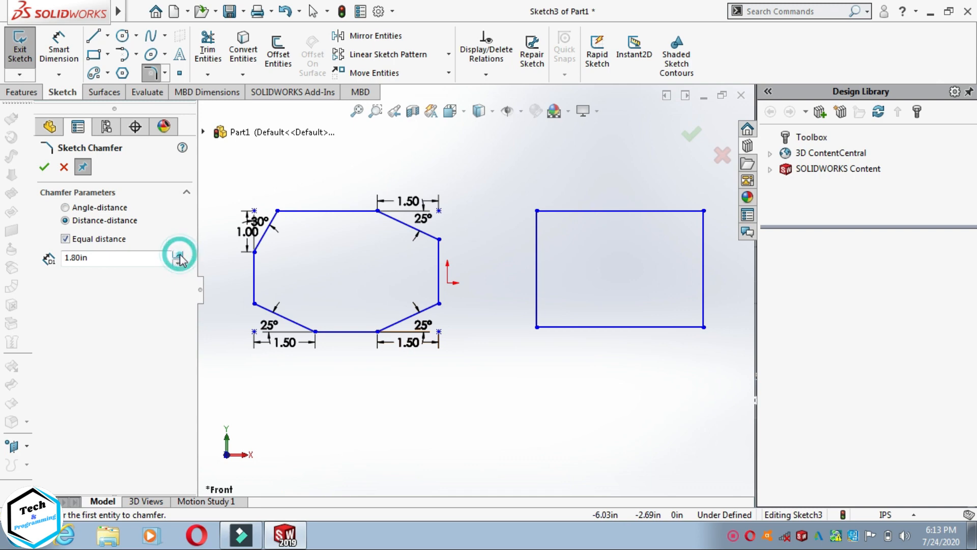
pyautogui.click(537, 211)
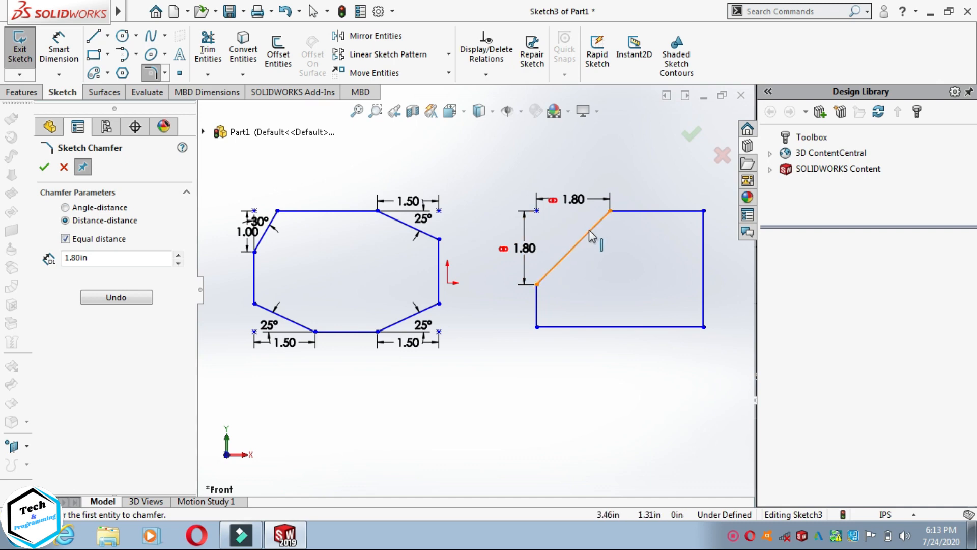
# Chamfer the other three corners of the right rectangle with an equal distance of 0.40 in.
pyautogui.click(177, 263)
pyautogui.click(177, 263)
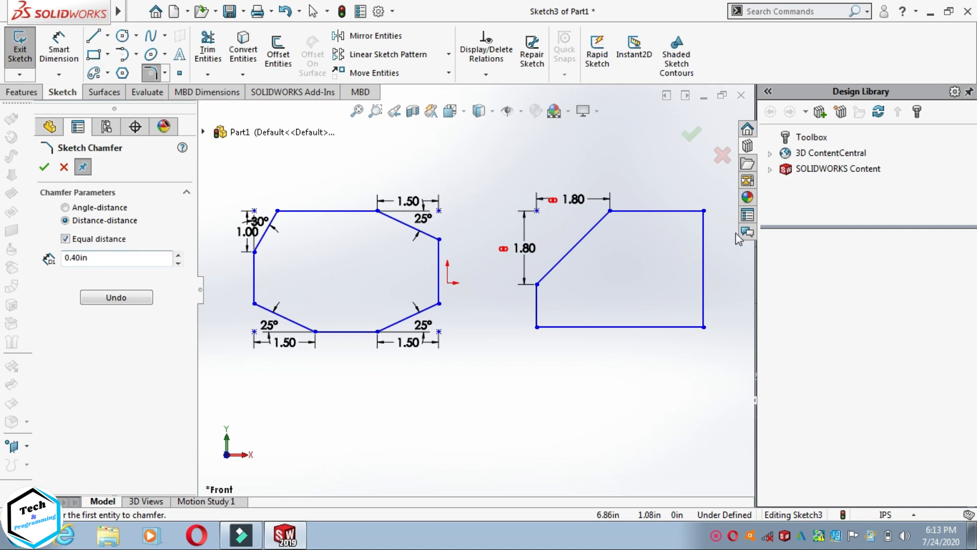
pyautogui.click(704, 210)
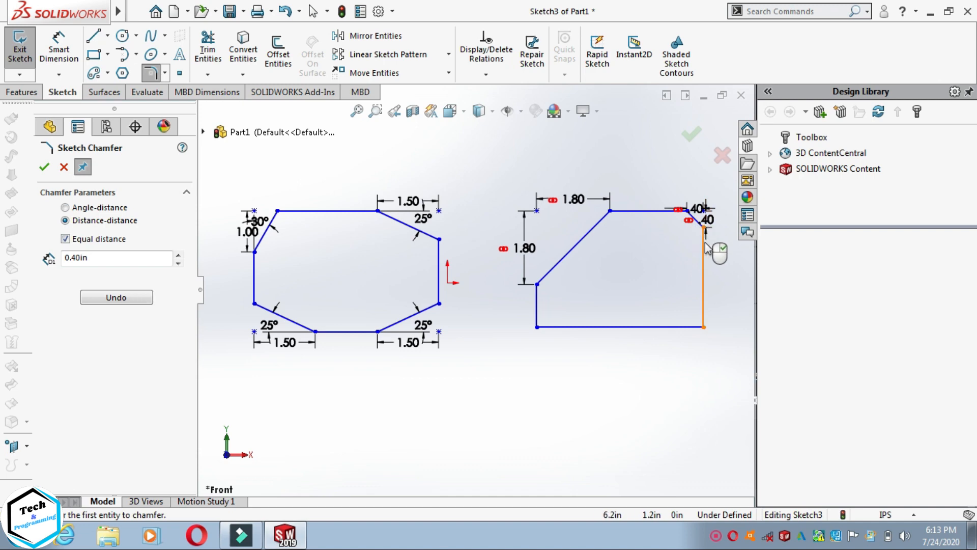
pyautogui.click(704, 327)
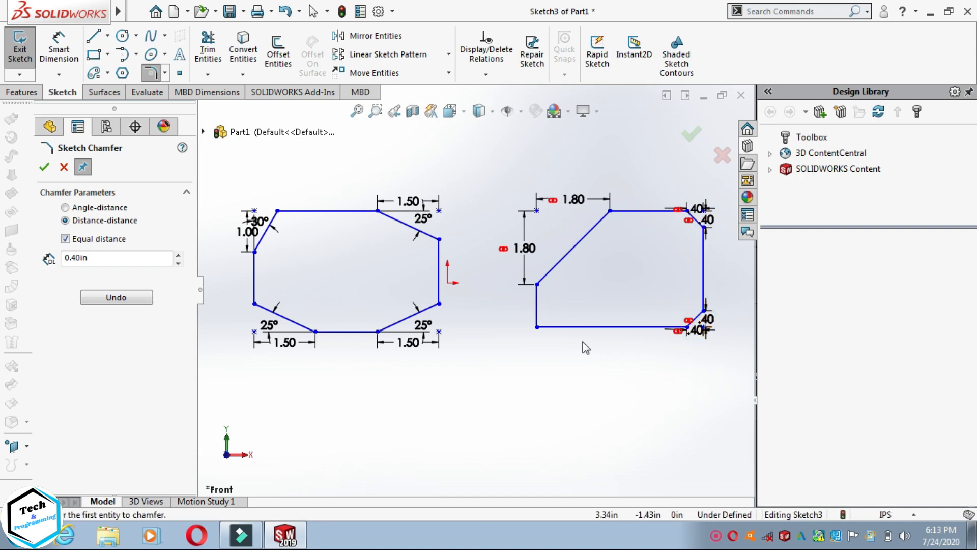
pyautogui.click(537, 327)
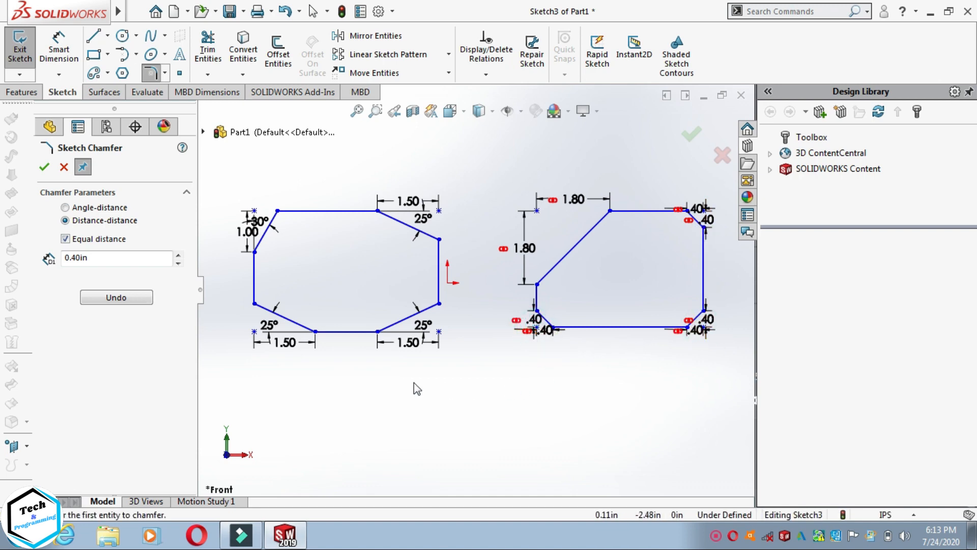
# Turn off the equal-distance option for distance-distance chamfers and finish the Sketch Chamfer command.
pyautogui.click(65, 239)
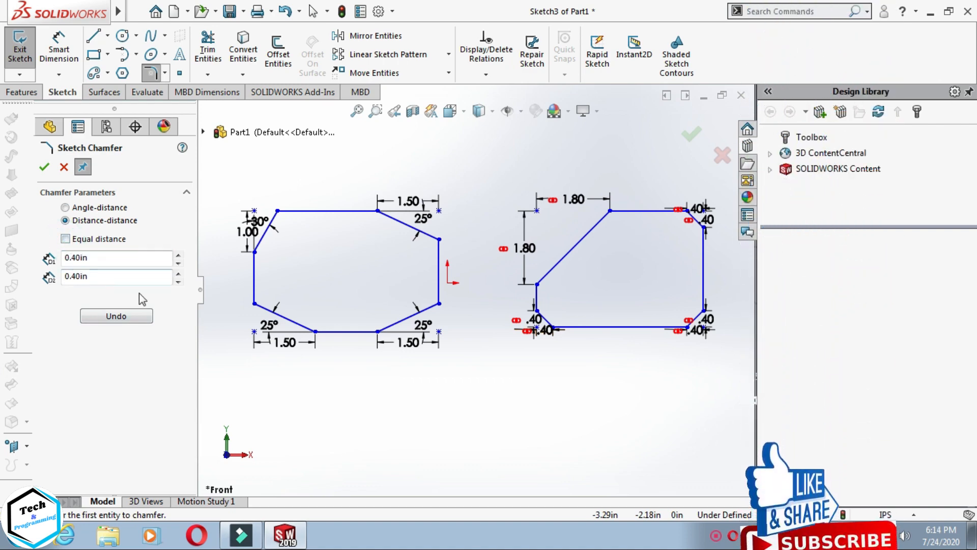
pyautogui.keyDown('ctrl'); pyautogui.moveTo(432, 252); pyautogui.dragTo(432, 211, button='middle'); pyautogui.keyUp('ctrl')
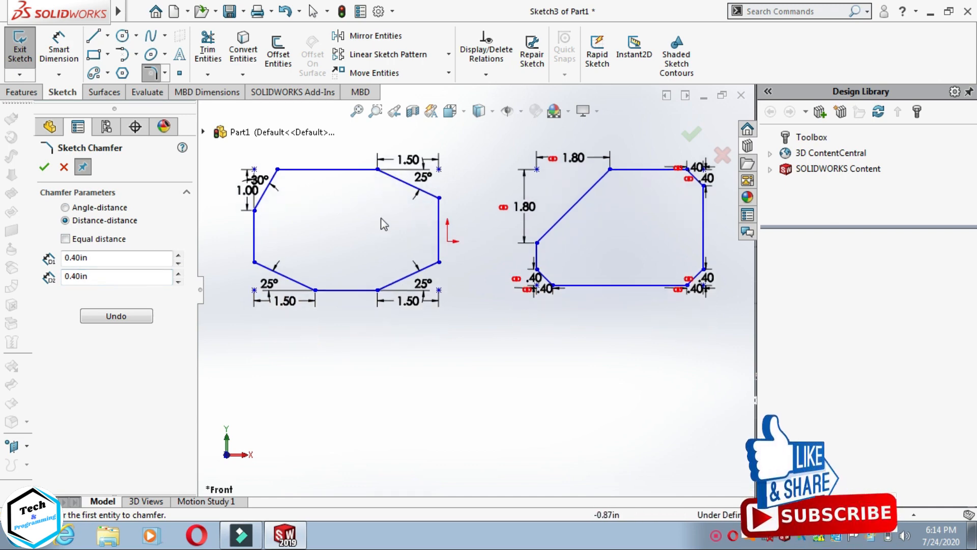
pyautogui.click(44, 167)
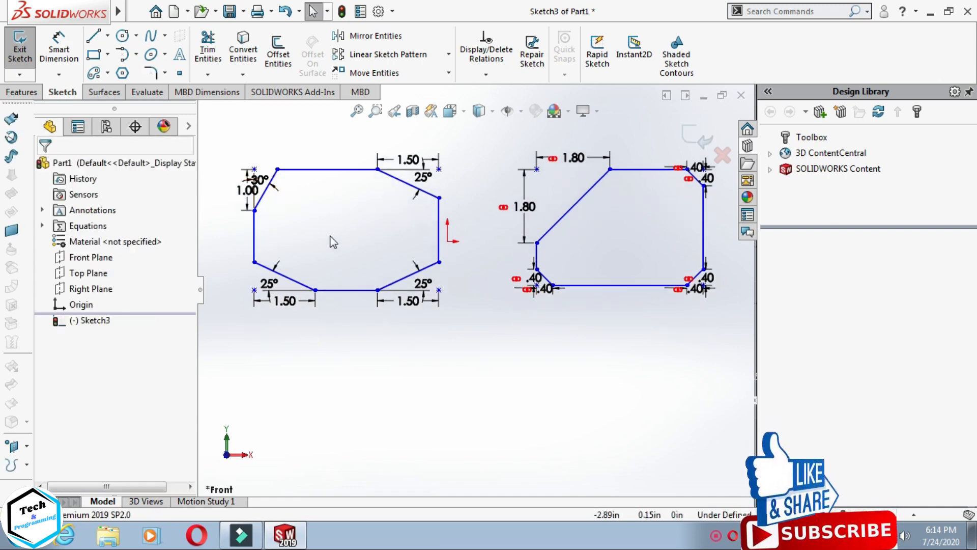
# Sketch a wide corner rectangle in the free area below and between the two chamfered shapes.
pyautogui.click(94, 54)
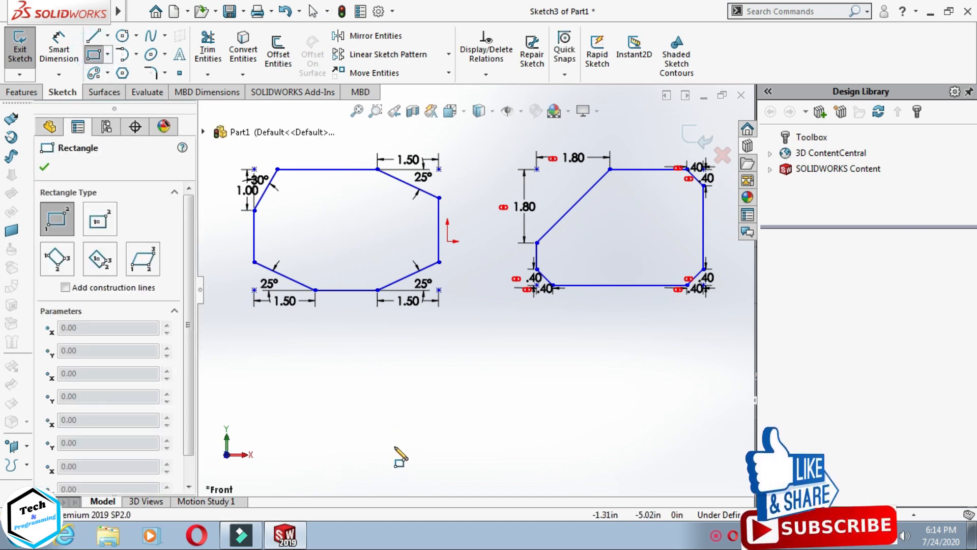
pyautogui.click(394, 446)
pyautogui.click(592, 346)
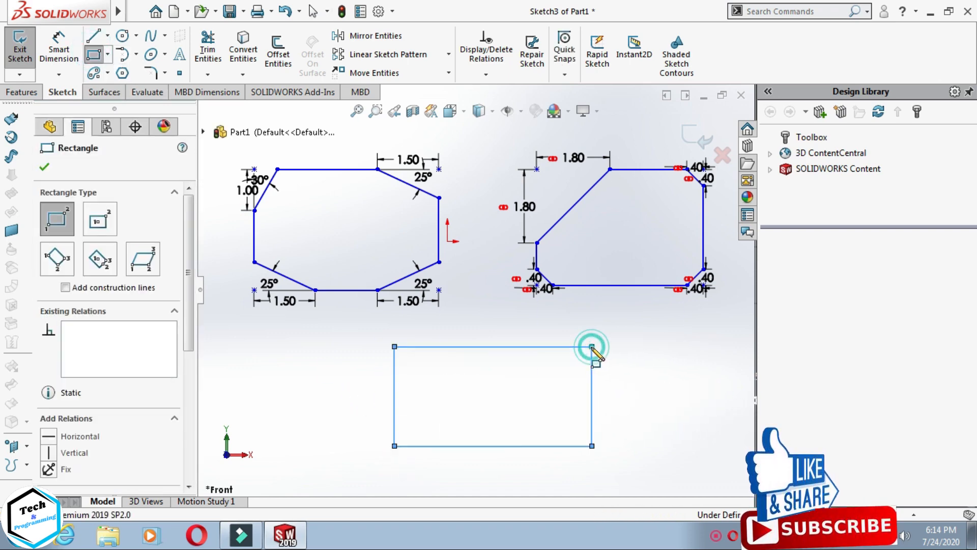
pyautogui.press('Escape')
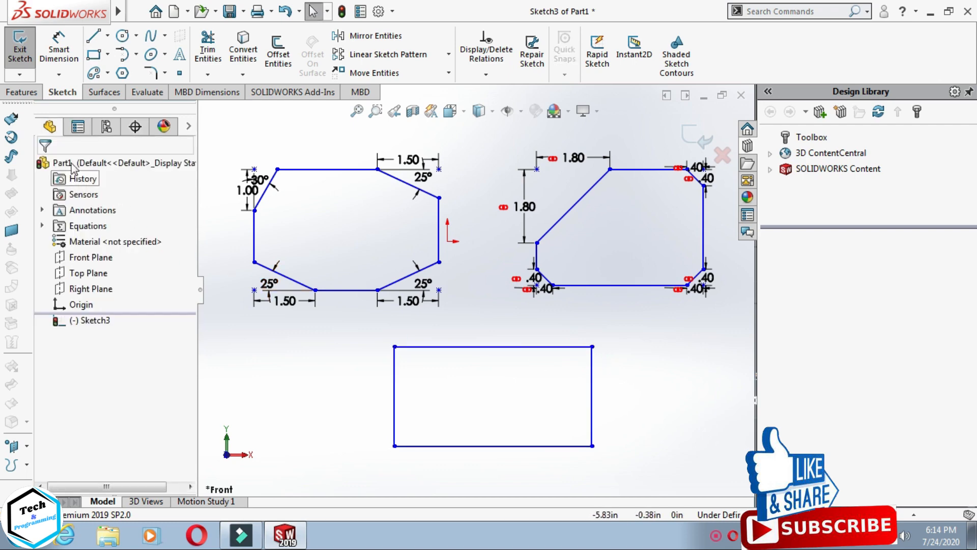
# Chamfer the upper-left corner of the lower rectangle with Sketch Chamfer, using unequal distances of 0.60 in and 1.00 in.
pyautogui.click(166, 75)
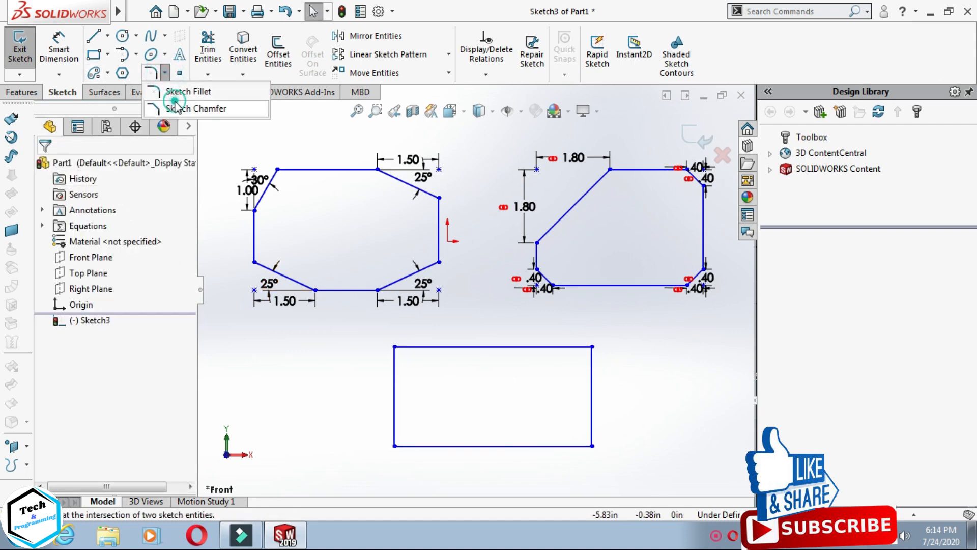
pyautogui.click(165, 107)
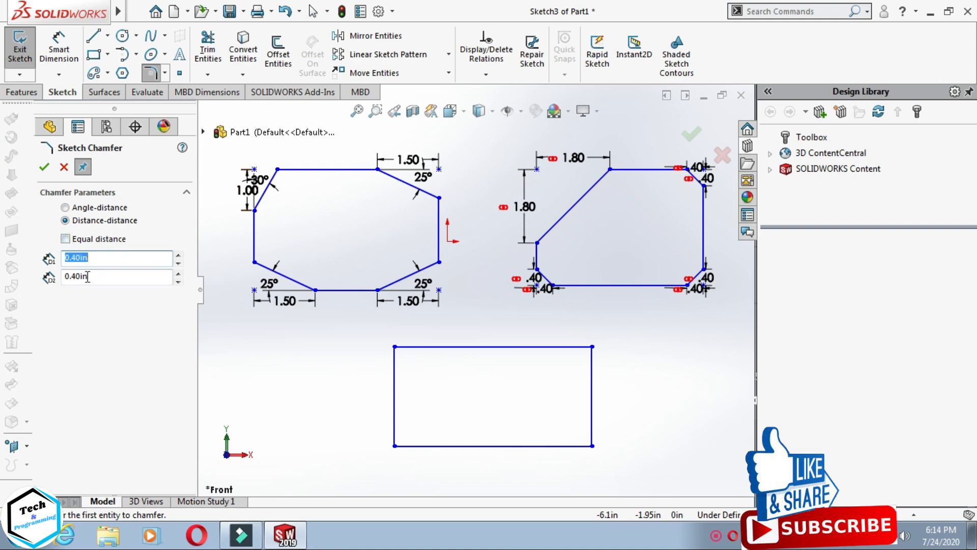
pyautogui.click(178, 255)
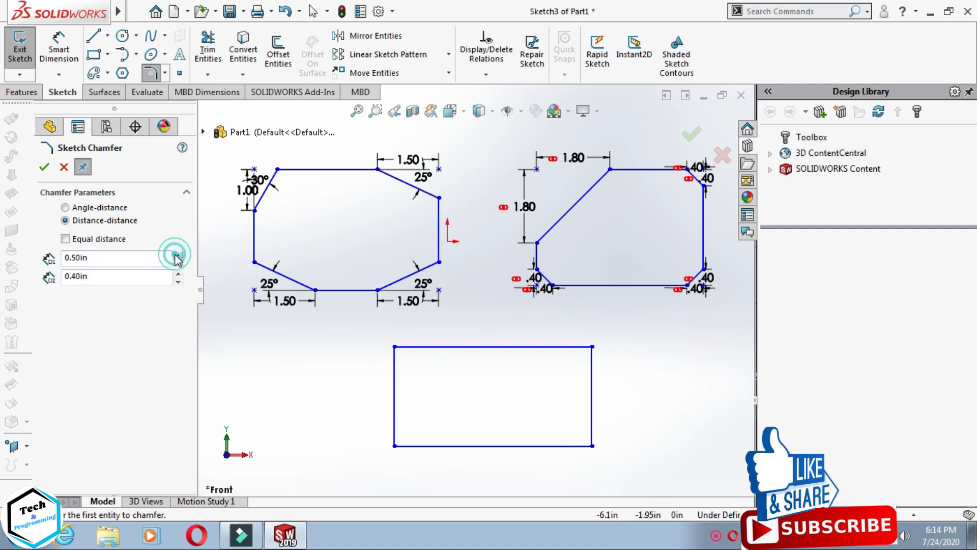
pyautogui.click(177, 255)
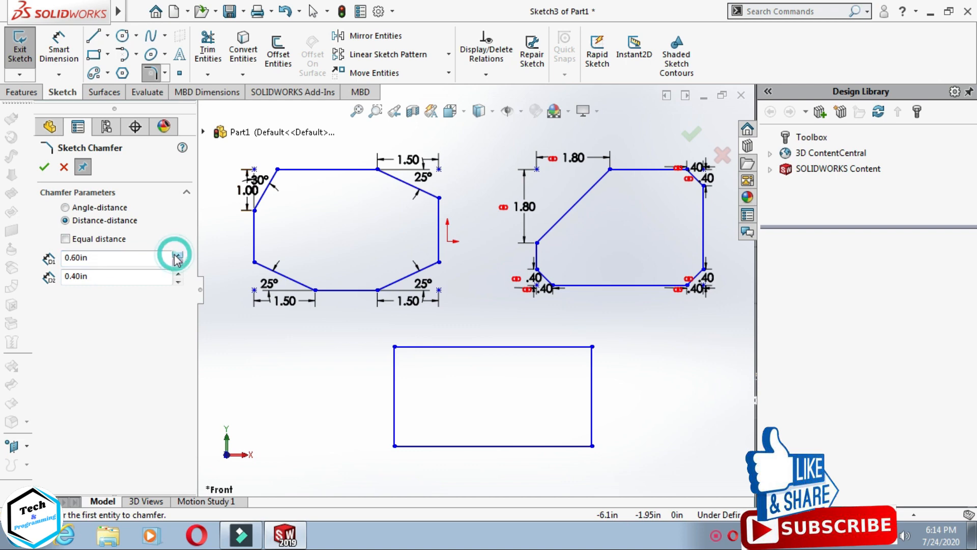
pyautogui.click(179, 282)
pyautogui.click(178, 282)
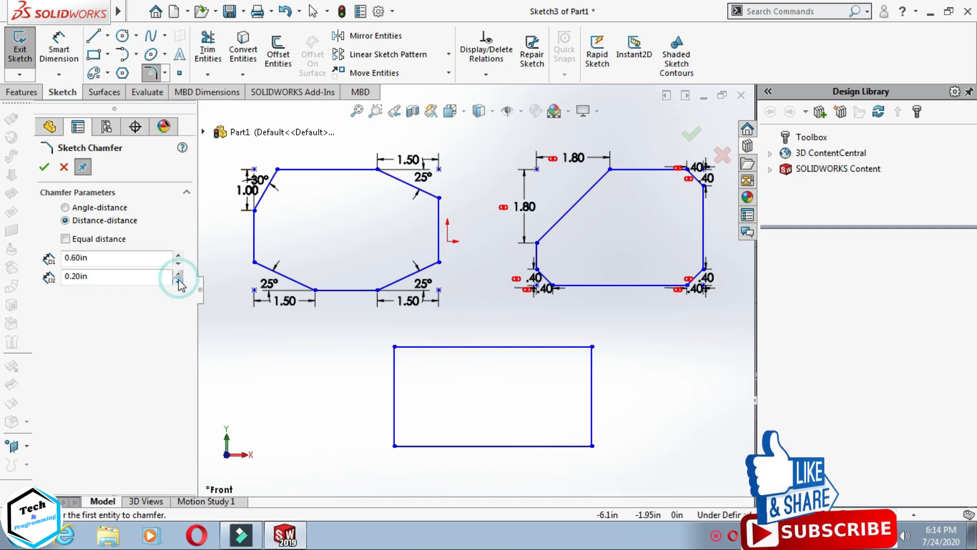
pyautogui.click(176, 273)
pyautogui.click(176, 273)
pyautogui.click(175, 274)
pyautogui.click(175, 273)
pyautogui.click(176, 273)
pyautogui.click(175, 274)
pyautogui.click(176, 273)
pyautogui.click(176, 273)
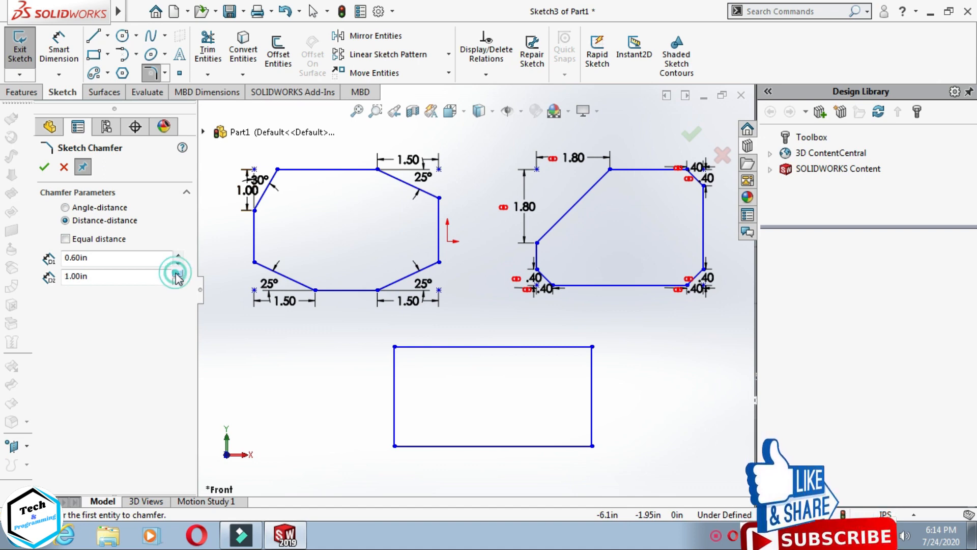
pyautogui.click(394, 347)
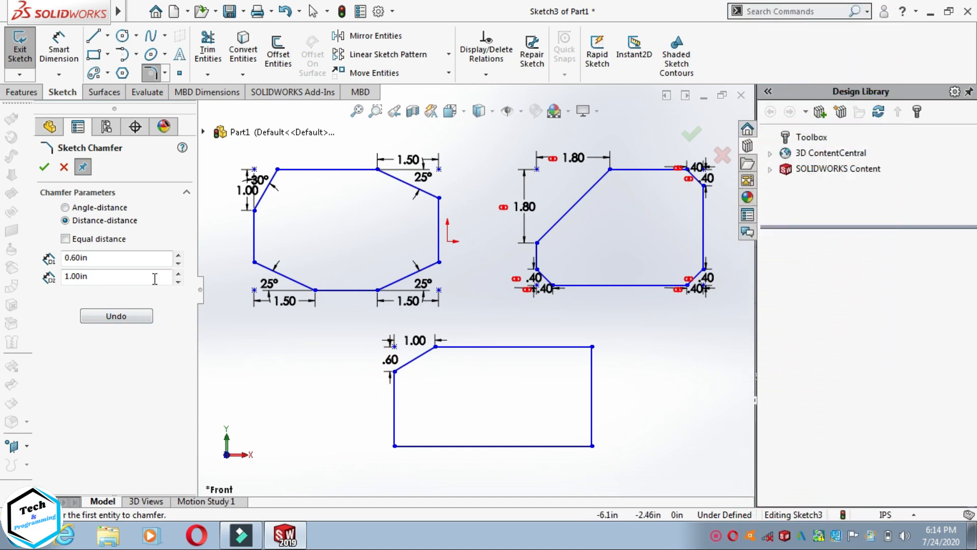
# Chamfer the upper-right corner of the lower rectangle with distances of 1.00 in and 2.00 in.
pyautogui.click(179, 254)
pyautogui.click(591, 346)
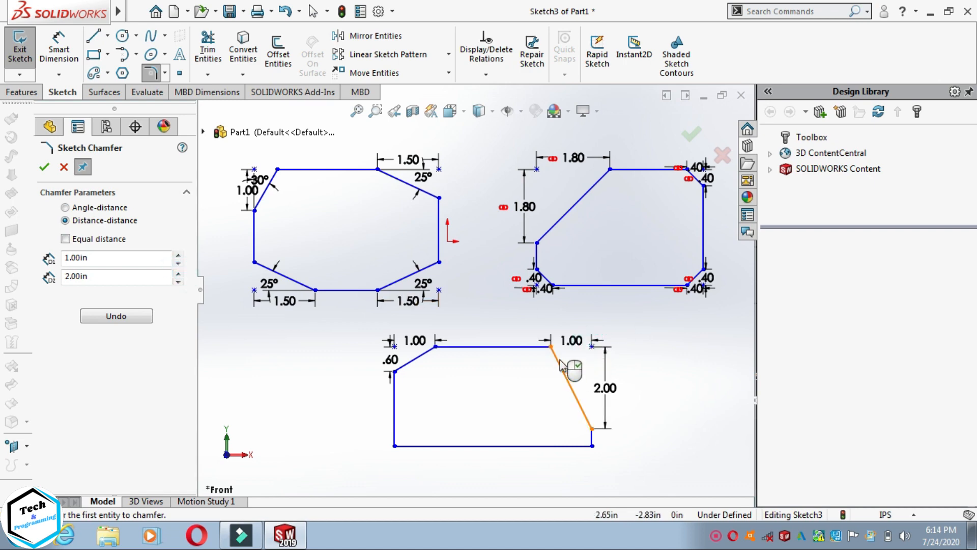